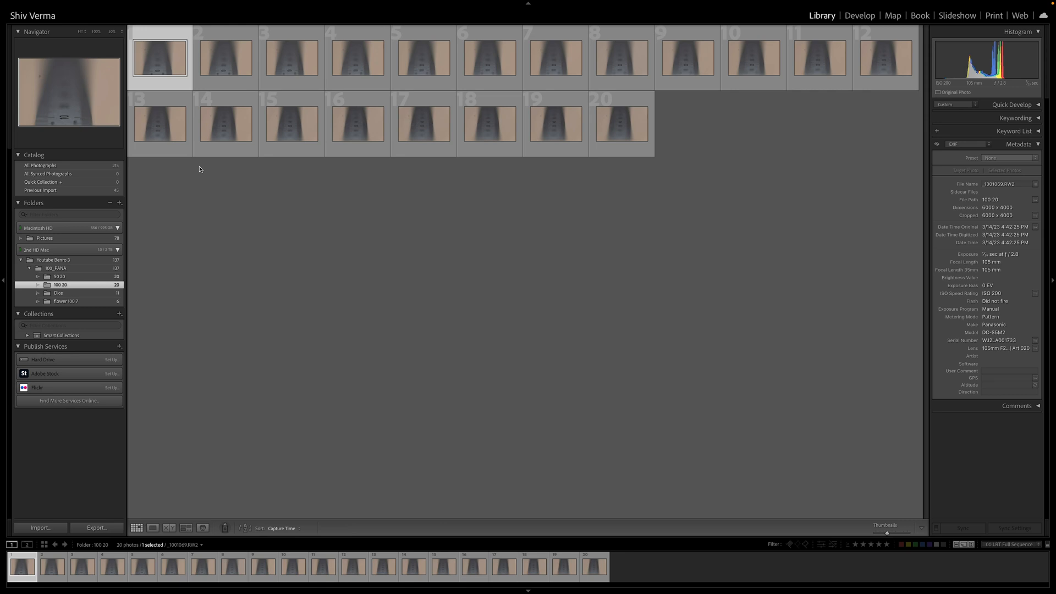
View the 100 20 ruler frames full-size in Loupe, stepping through to the twentieth frame.
{"action": "double_click", "coordinate": [165, 74]}
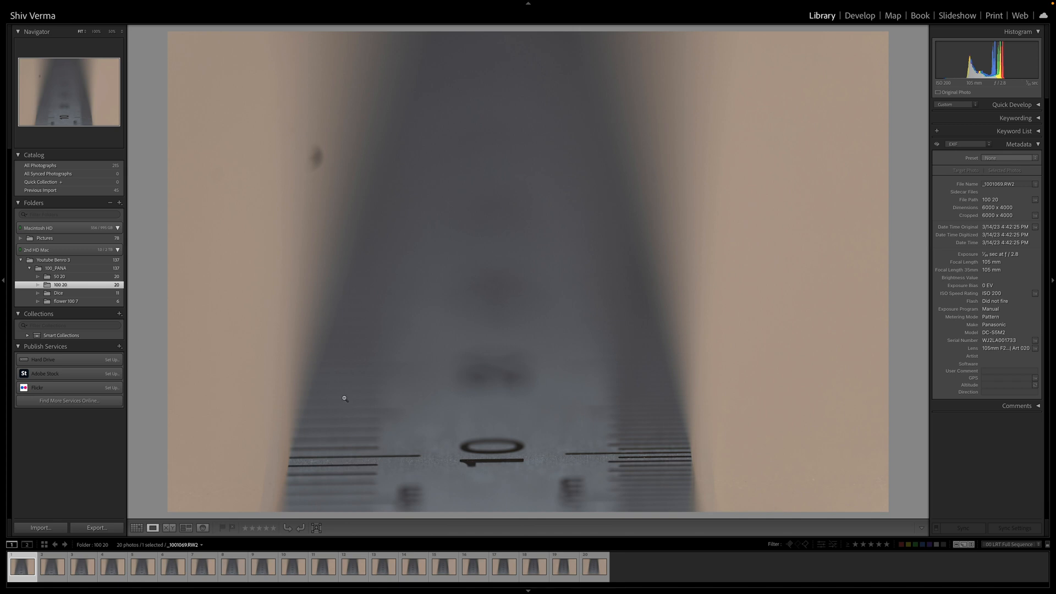
{"action": "key", "text": "Right"}
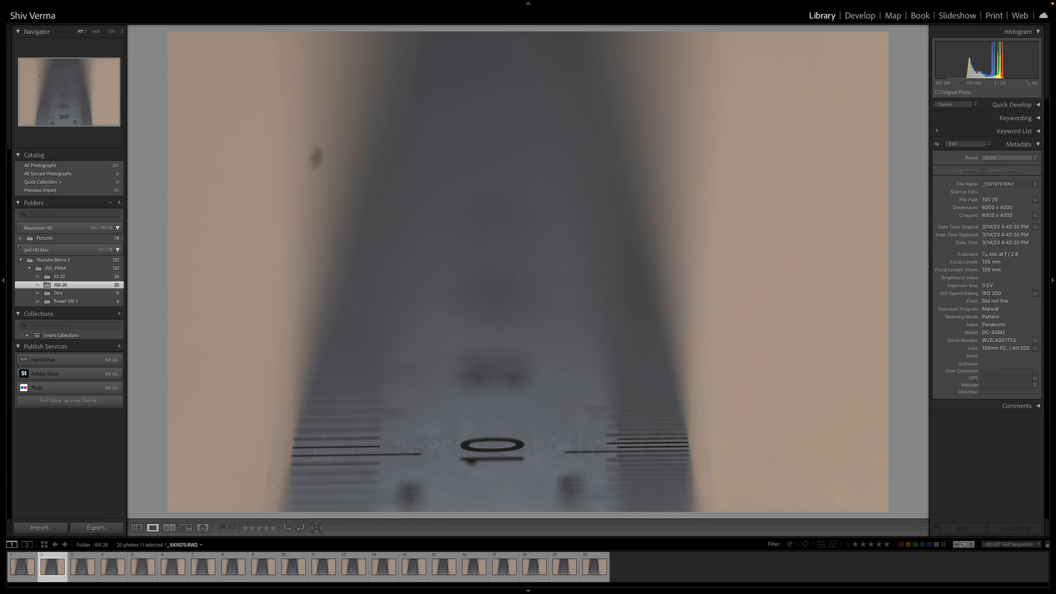
{"action": "key", "text": "Right"}
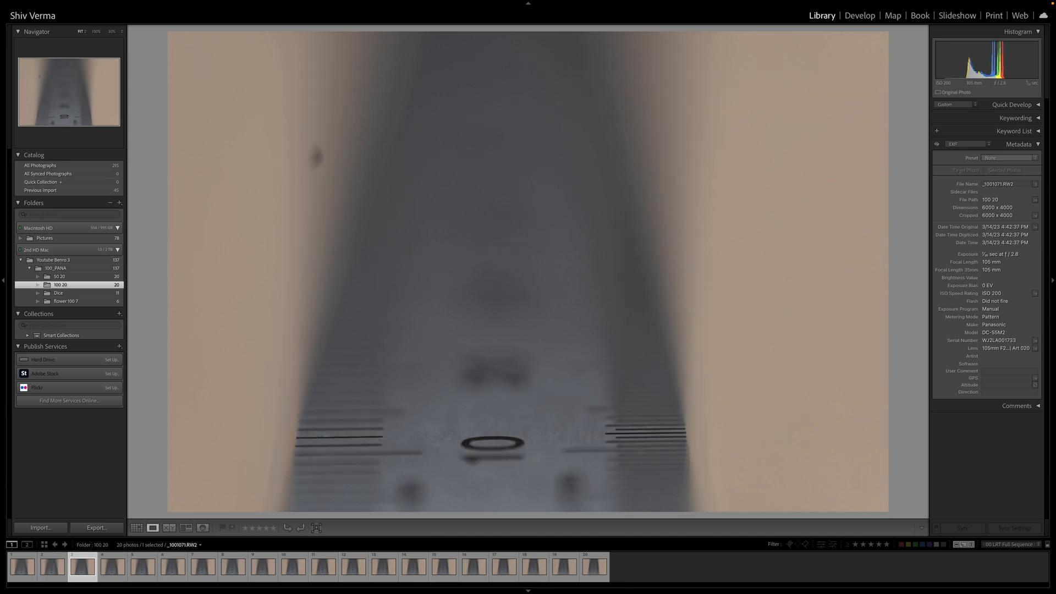
{"action": "key", "text": "Right"}
{"action": "key", "text": "Right"}
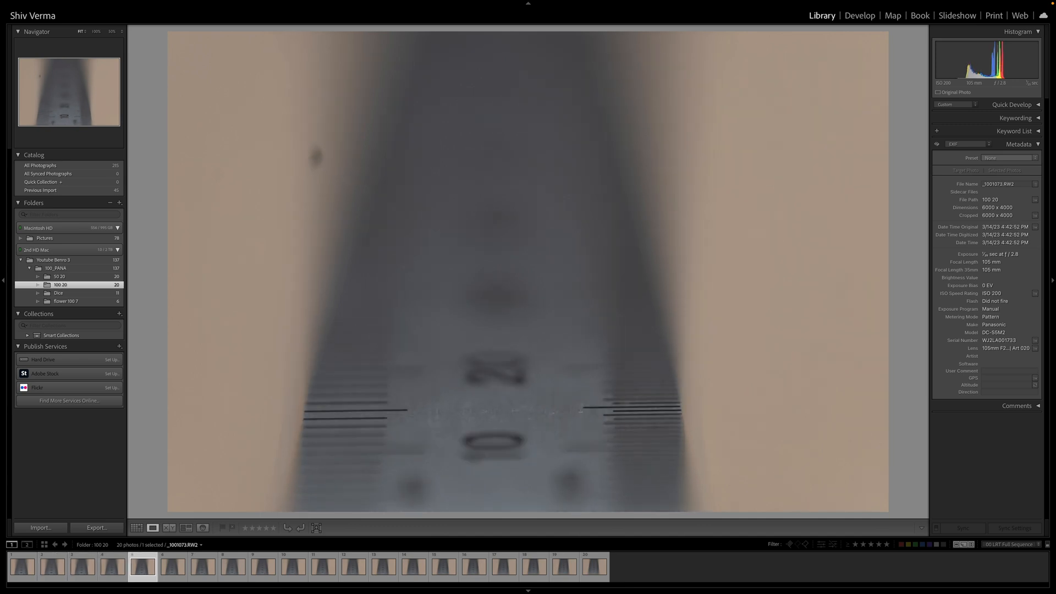
{"action": "key", "text": "Right"}
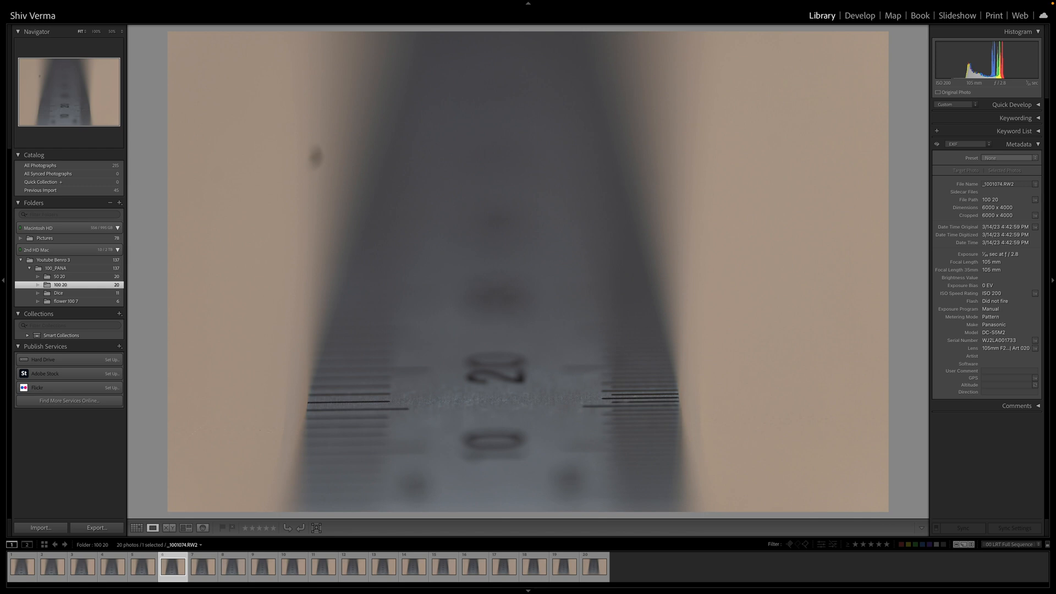
{"action": "key", "text": "Right"}
{"action": "key", "text": "Right"}
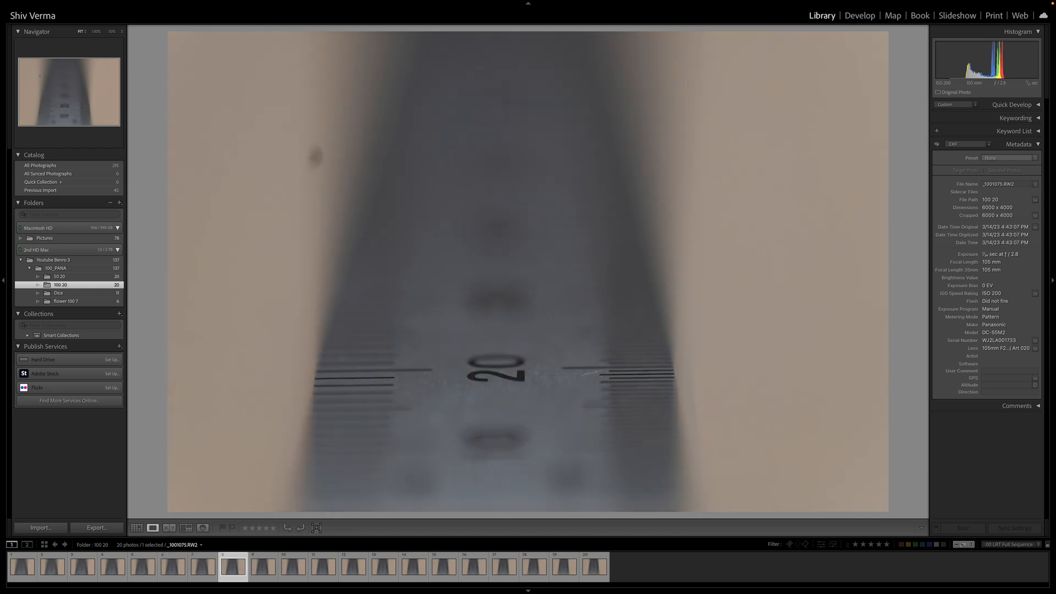
{"action": "key", "text": "Right"}
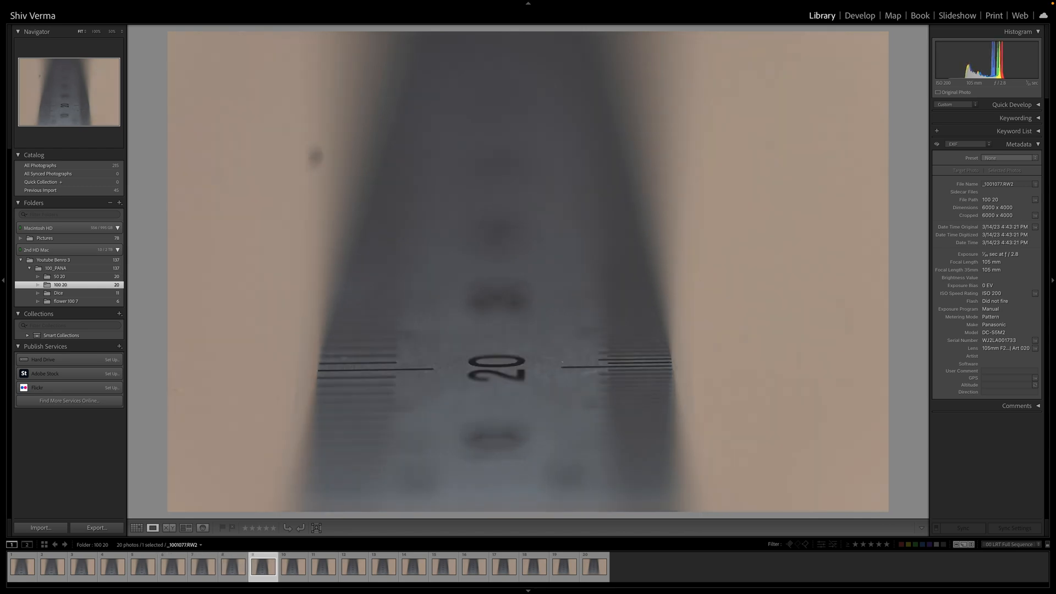
{"action": "key", "text": "Right"}
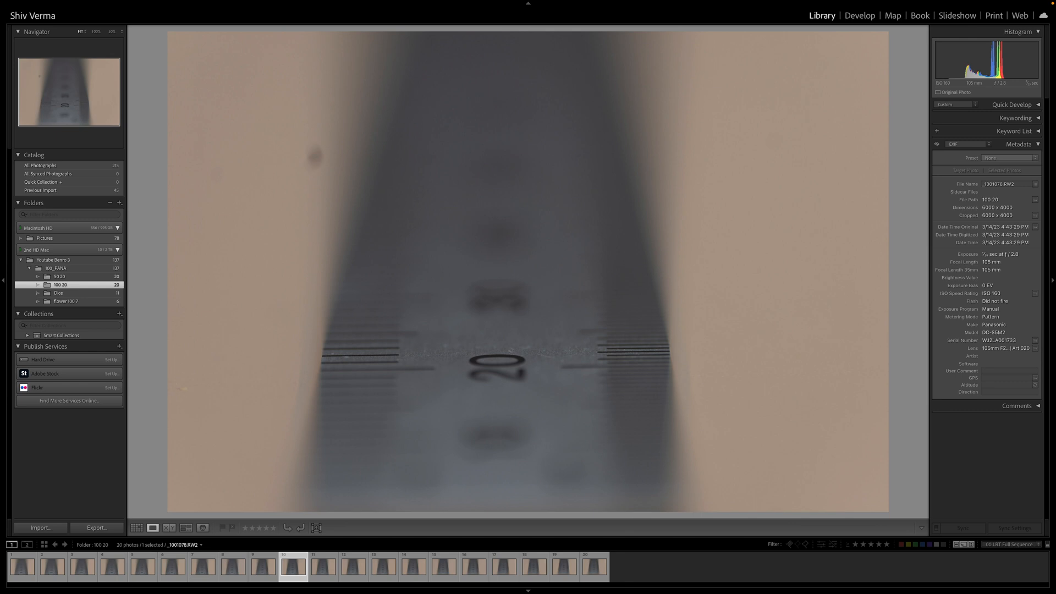
{"action": "key", "text": "Right"}
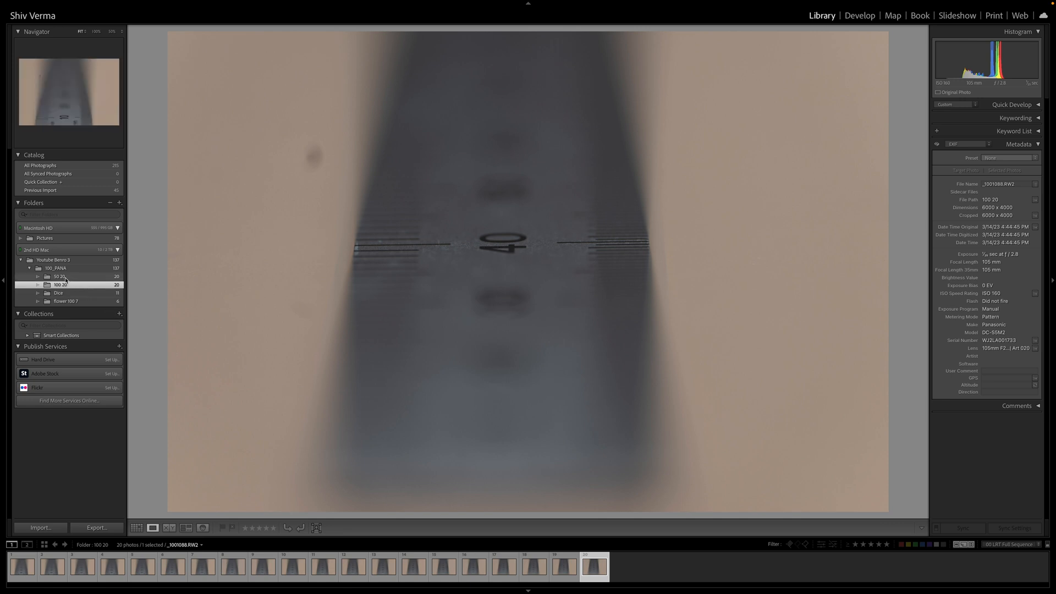
Switch to the 50 20 folder of ruler shots in the Folders panel.
{"action": "left_click", "coordinate": [64, 277]}
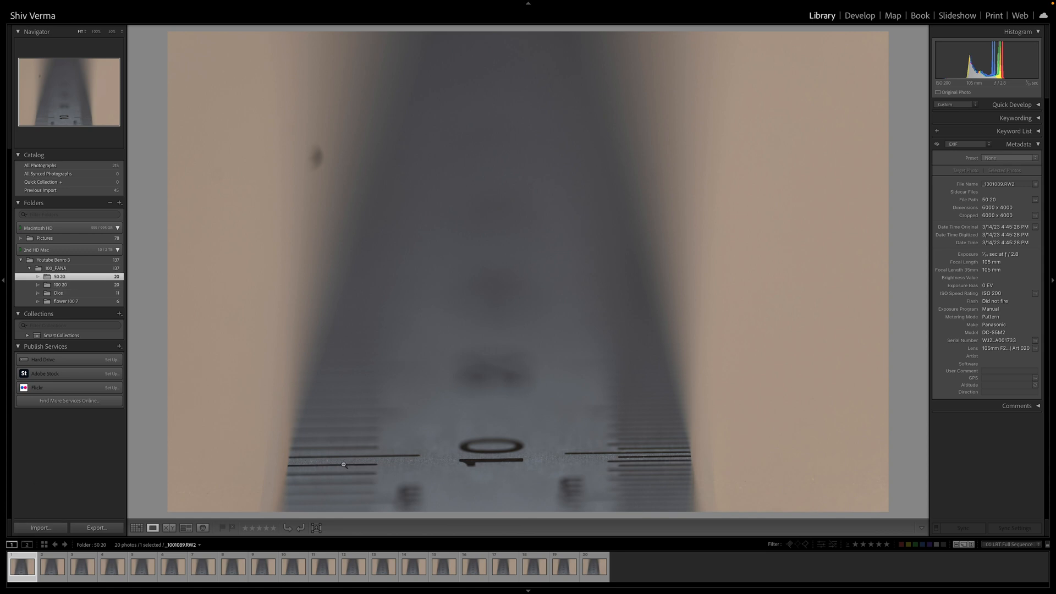
Step through the 50 20 folder's frames in Loupe view toward the twentieth.
{"action": "key", "text": "Right"}
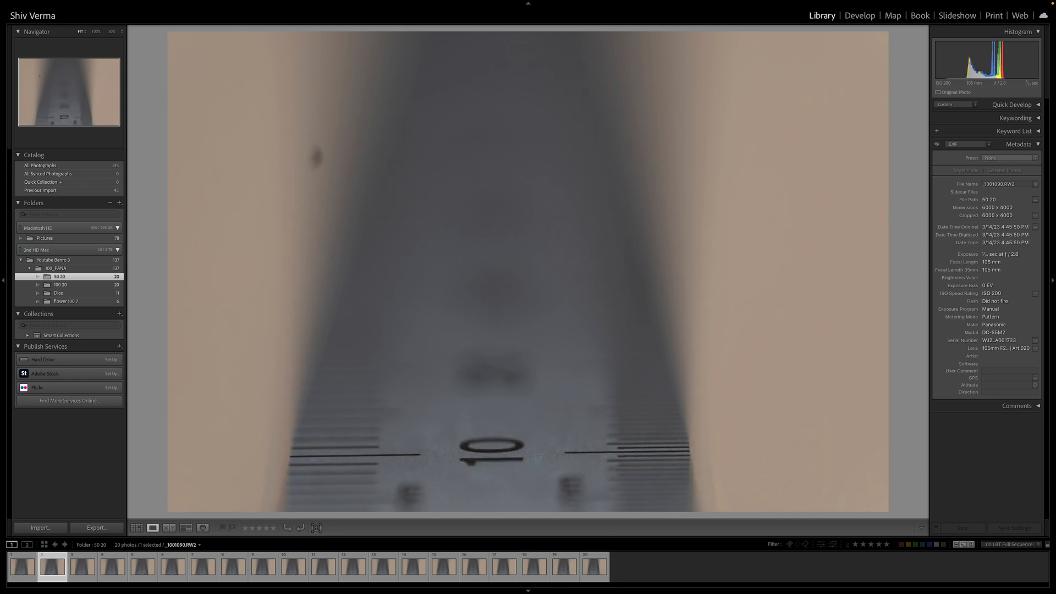
{"action": "key", "text": "Right"}
{"action": "key", "text": "Right"}
{"action": "key", "text": "Right"}
{"action": "key", "text": "Right"}
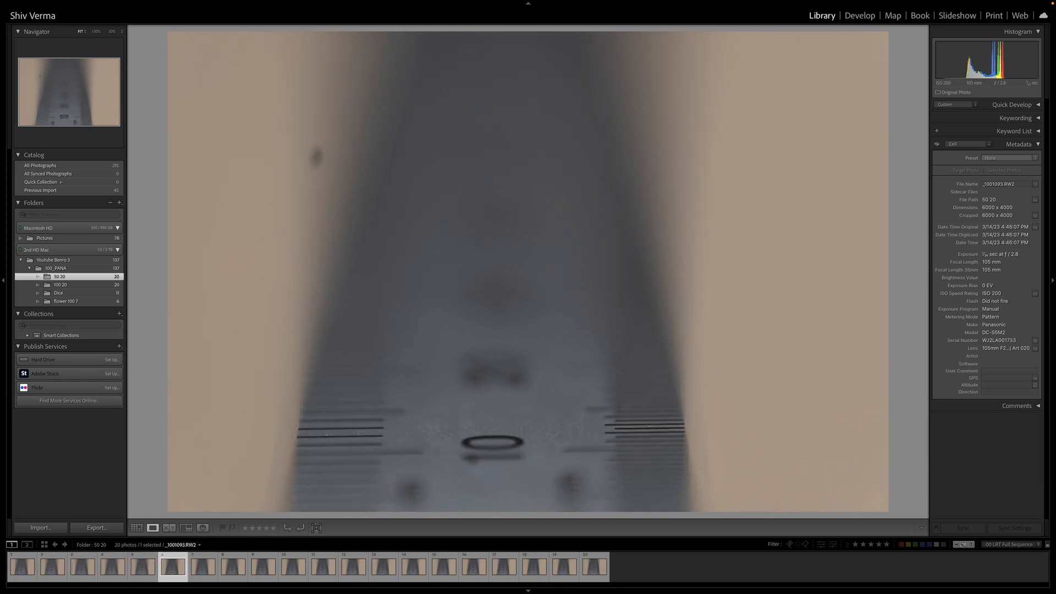
{"action": "key", "text": "Right"}
{"action": "key", "text": "Right"}
{"action": "key", "text": "Right"}
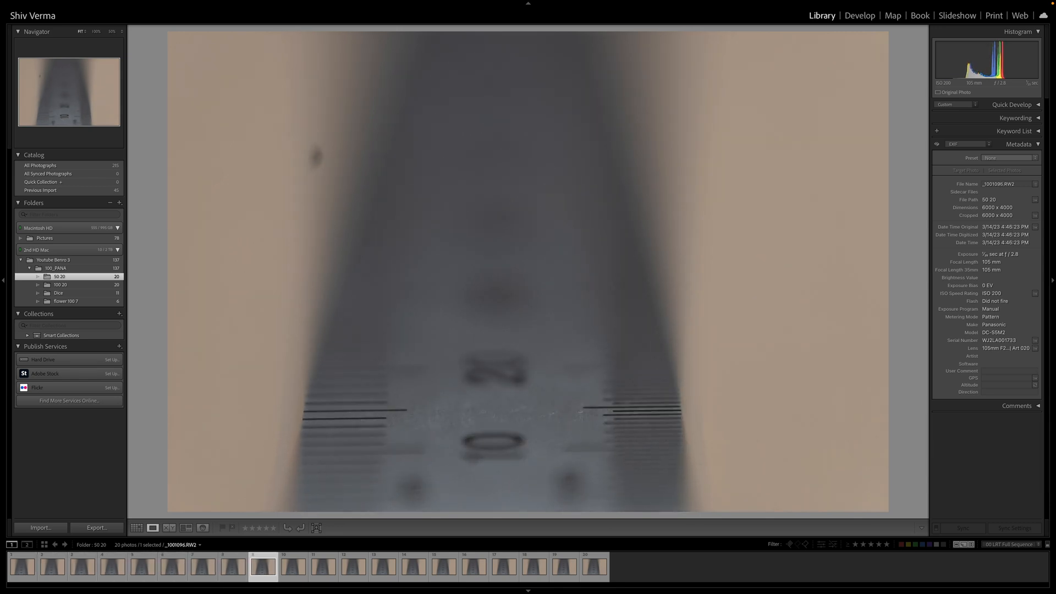
{"action": "key", "text": "Right"}
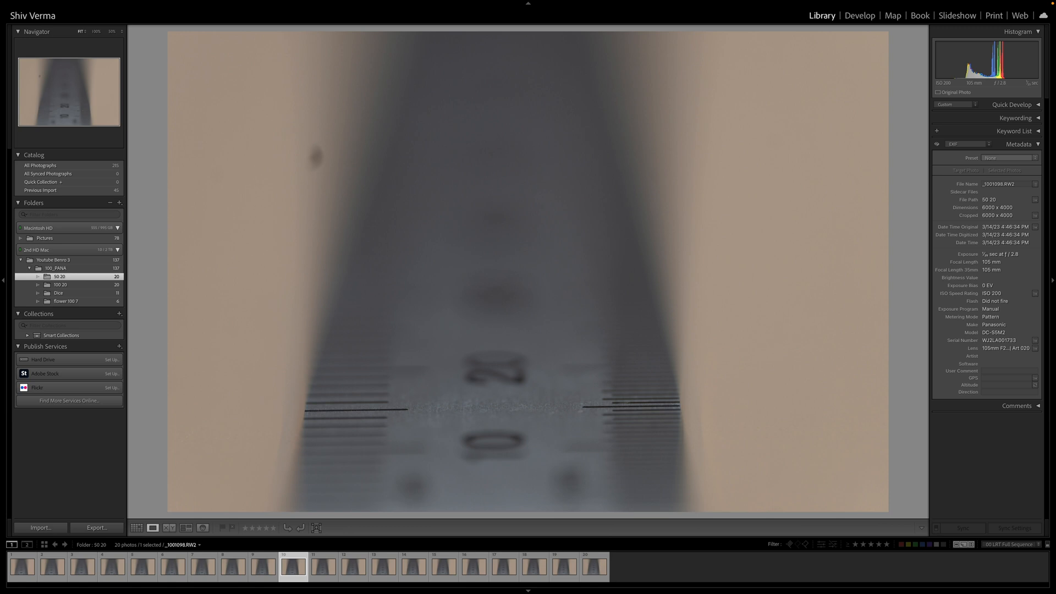
{"action": "key", "text": "Right"}
{"action": "key", "text": "Right"}
{"action": "key", "text": "Right"}
{"action": "key", "text": "Right"}
{"action": "key", "text": "Right"}
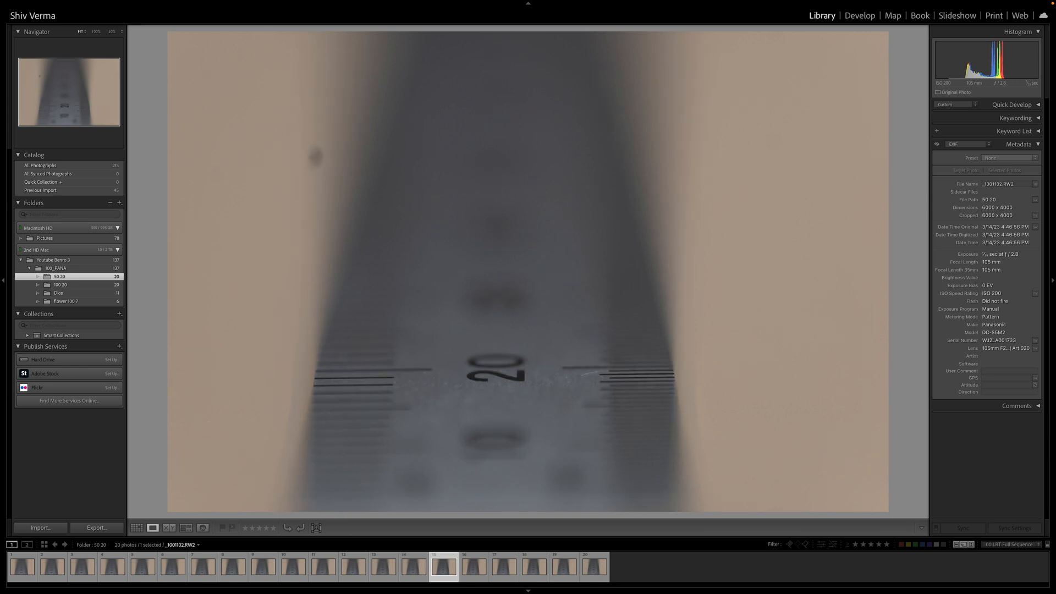
{"action": "key", "text": "Right"}
{"action": "key", "text": "Right"}
{"action": "key", "text": "Right"}
{"action": "key", "text": "Right"}
{"action": "key", "text": "Right"}
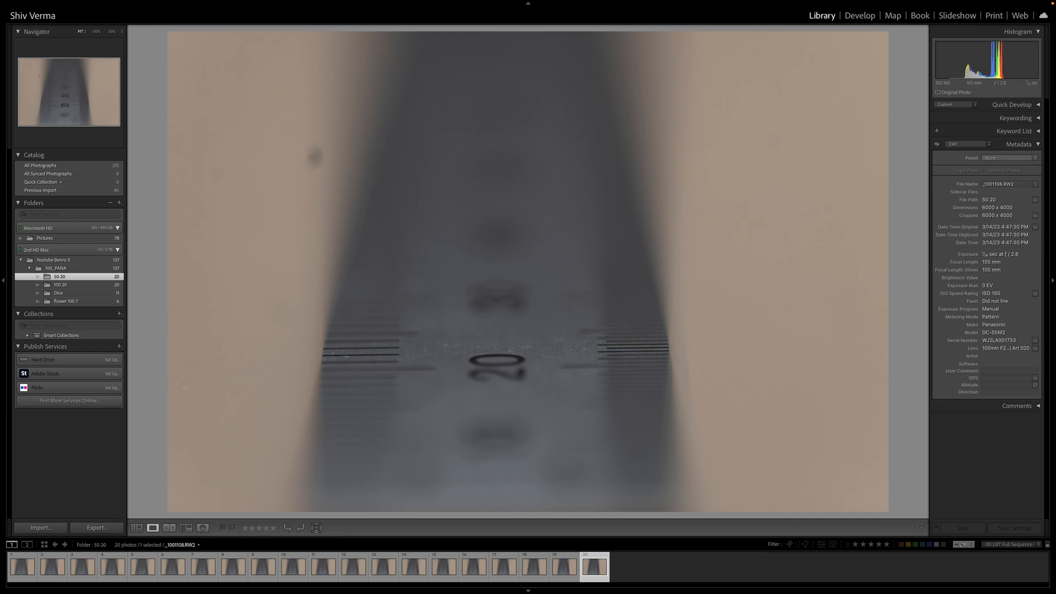
Switch to the Dice folder of photos in the Folders panel.
{"action": "left_click", "coordinate": [60, 293]}
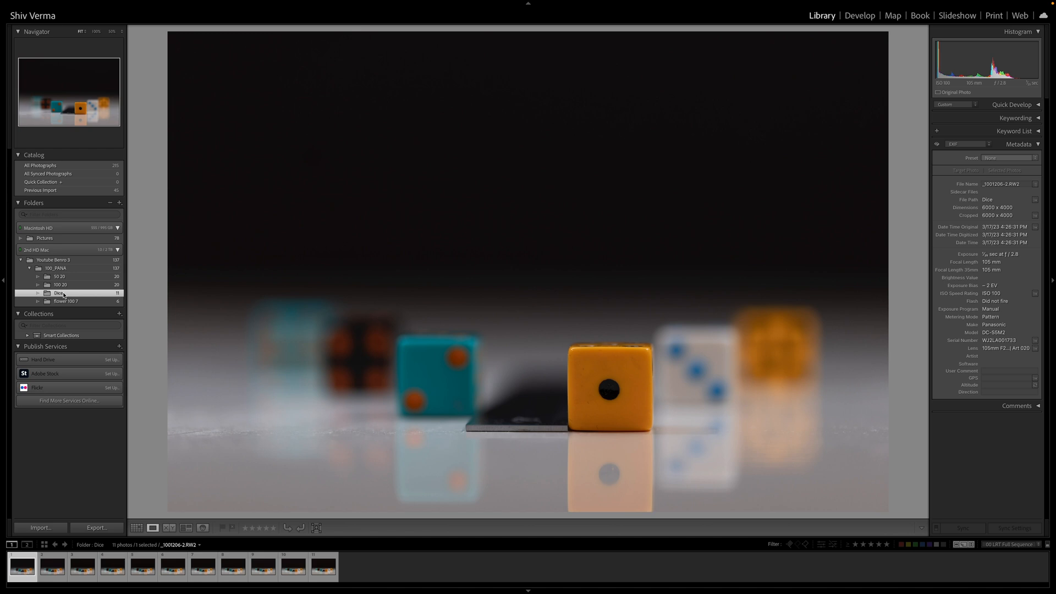
Step through the Dice frames in Loupe view from the second to the last one.
{"action": "key", "text": "Right"}
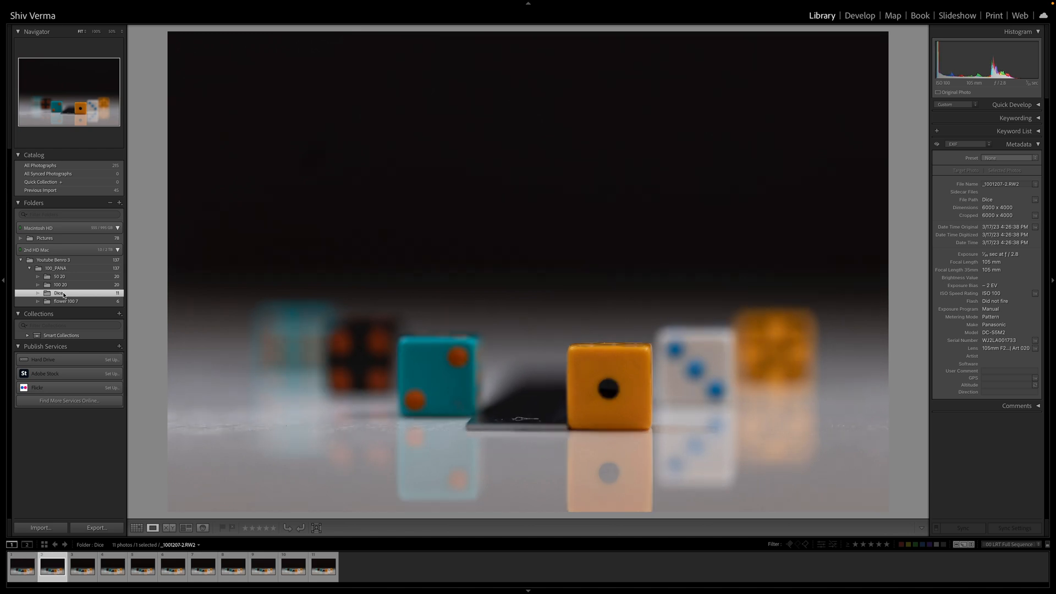
{"action": "key", "text": "Right"}
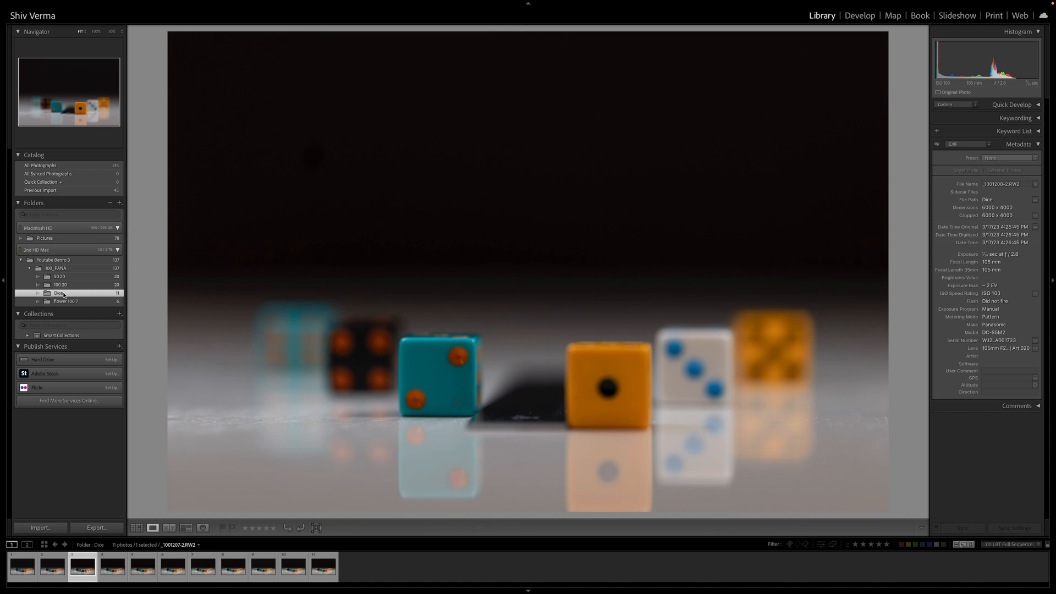
{"action": "key", "text": "Right"}
{"action": "key", "text": "Right"}
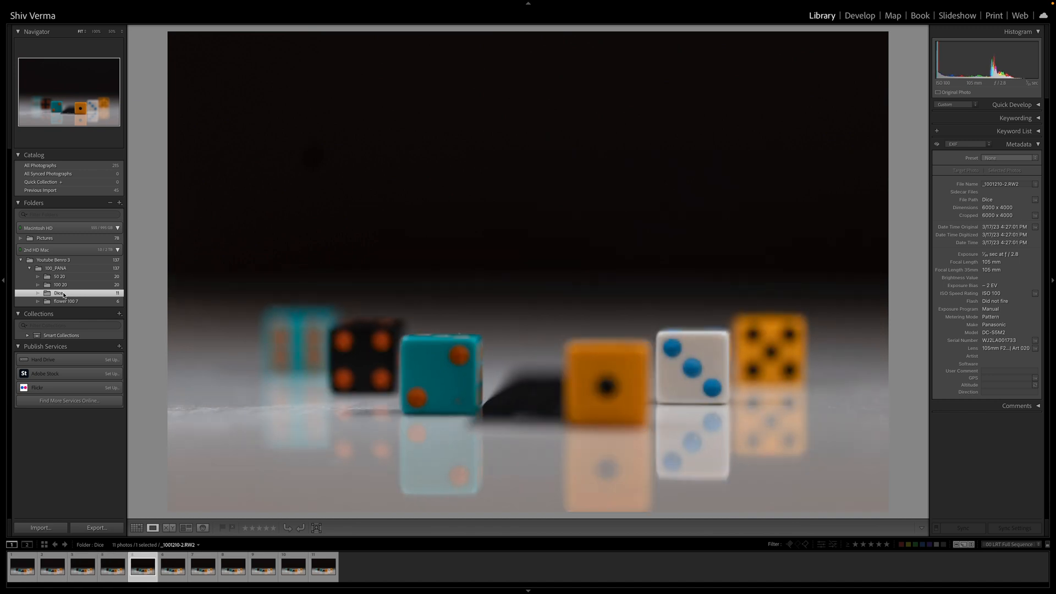
{"action": "key", "text": "Right"}
{"action": "key", "text": "Right"}
{"action": "key", "text": "Right"}
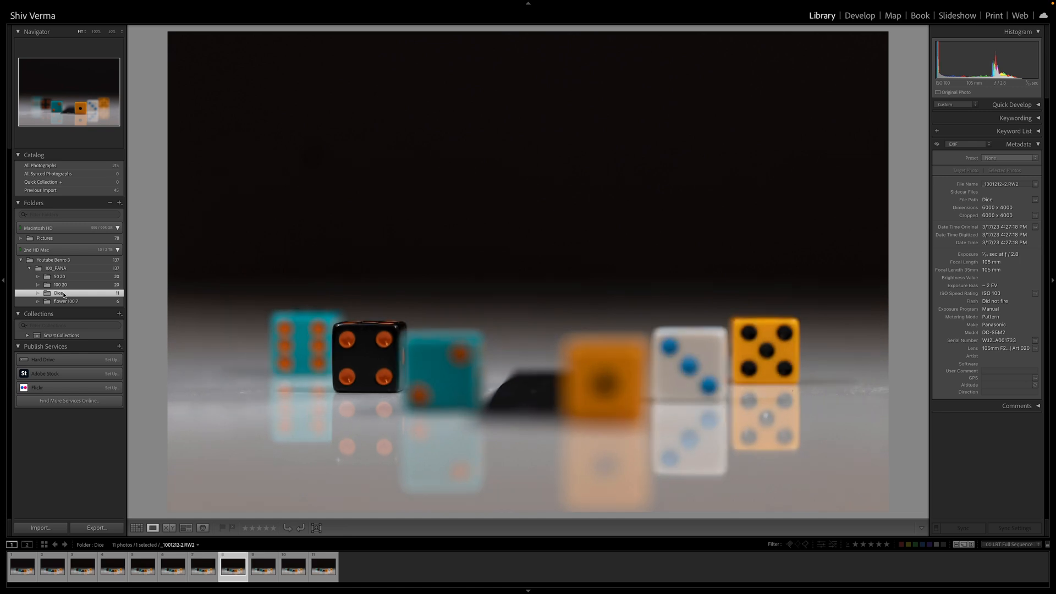
{"action": "key", "text": "Right"}
{"action": "key", "text": "Right"}
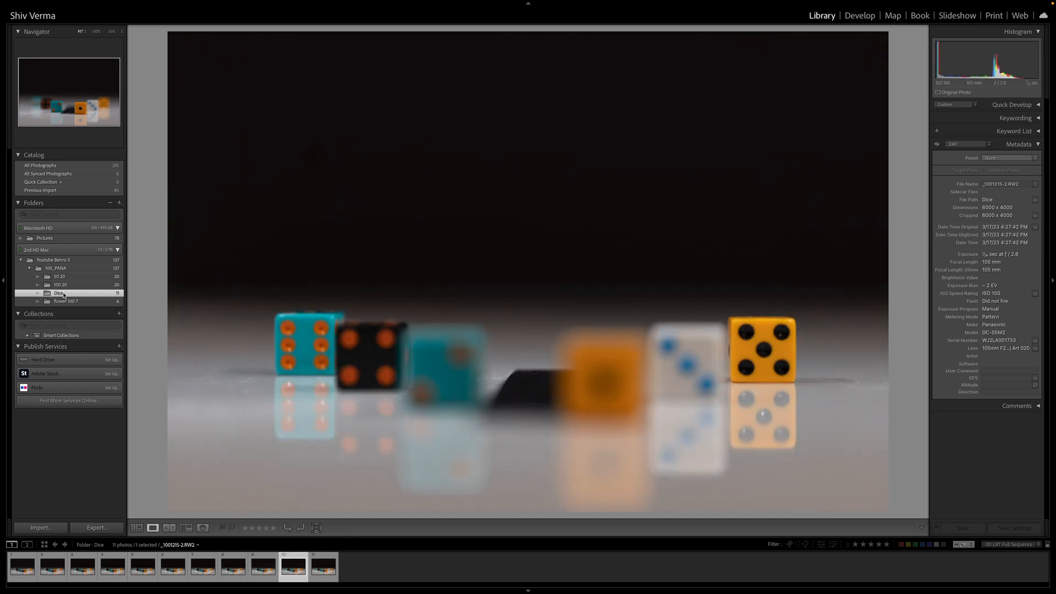
{"action": "key", "text": "Right"}
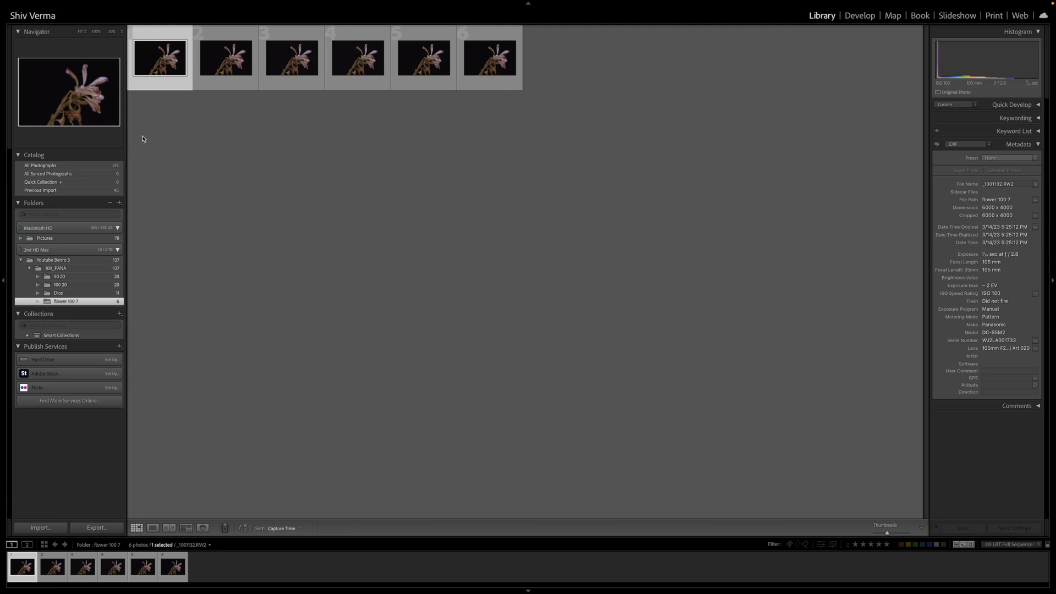
View the six flower 100 7 frames full-size in turn, then return to the first.
{"action": "double_click", "coordinate": [155, 66]}
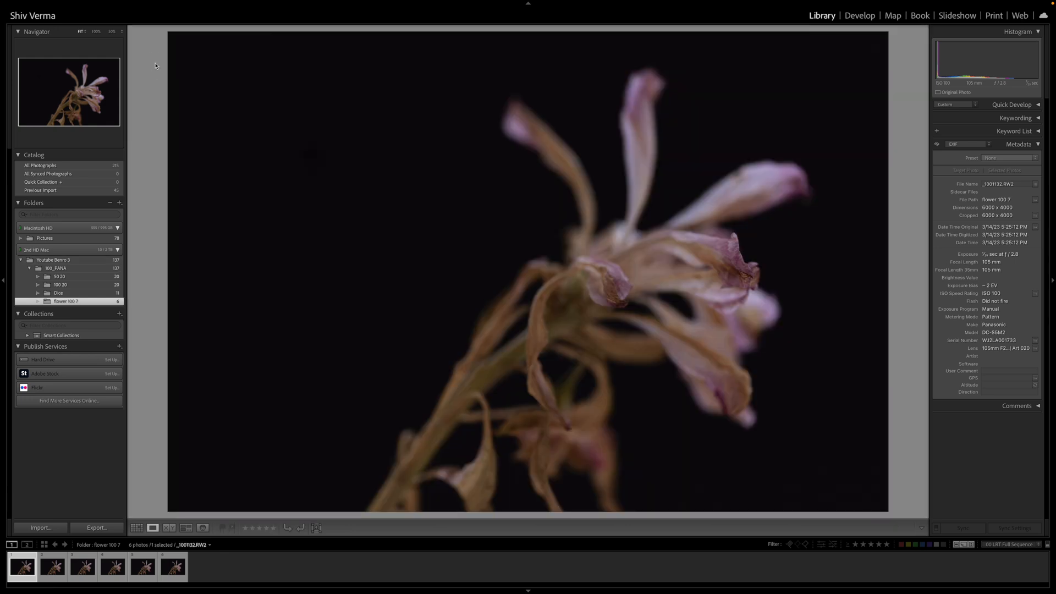
{"action": "key", "text": "Right"}
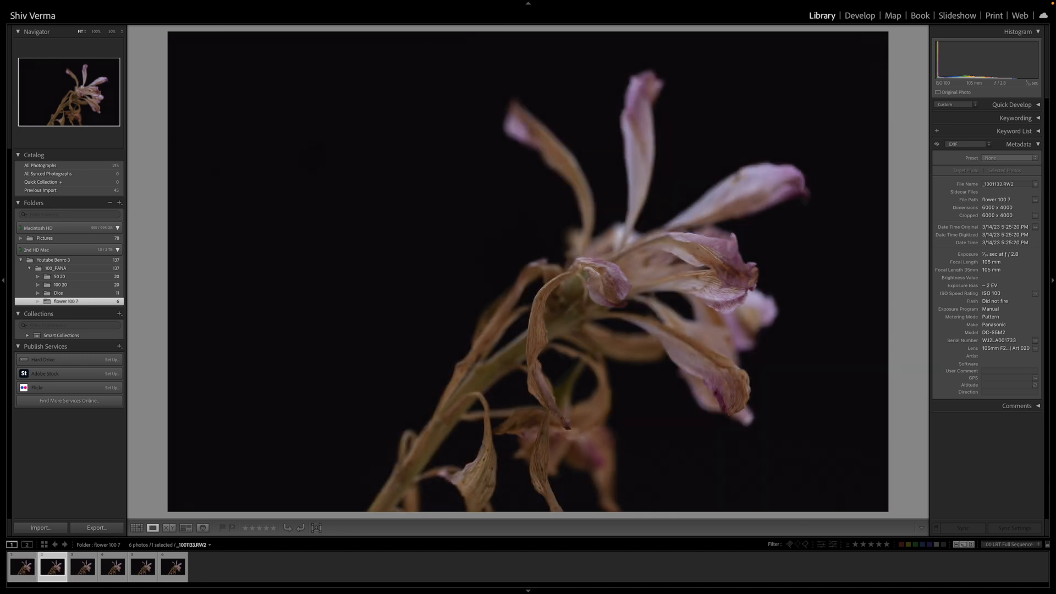
{"action": "key", "text": "Right"}
{"action": "key", "text": "Right"}
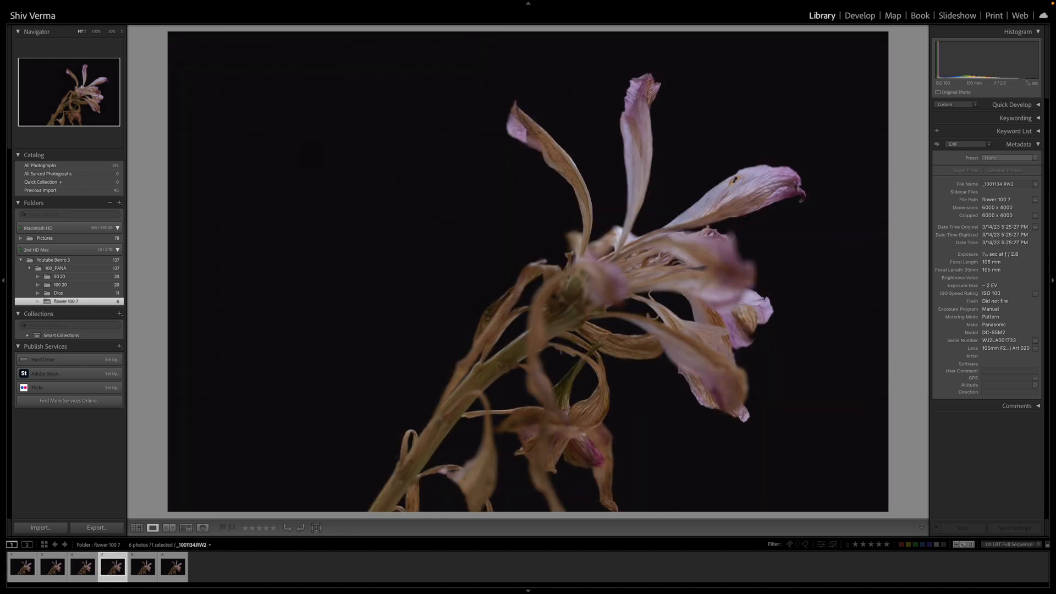
{"action": "key", "text": "Right"}
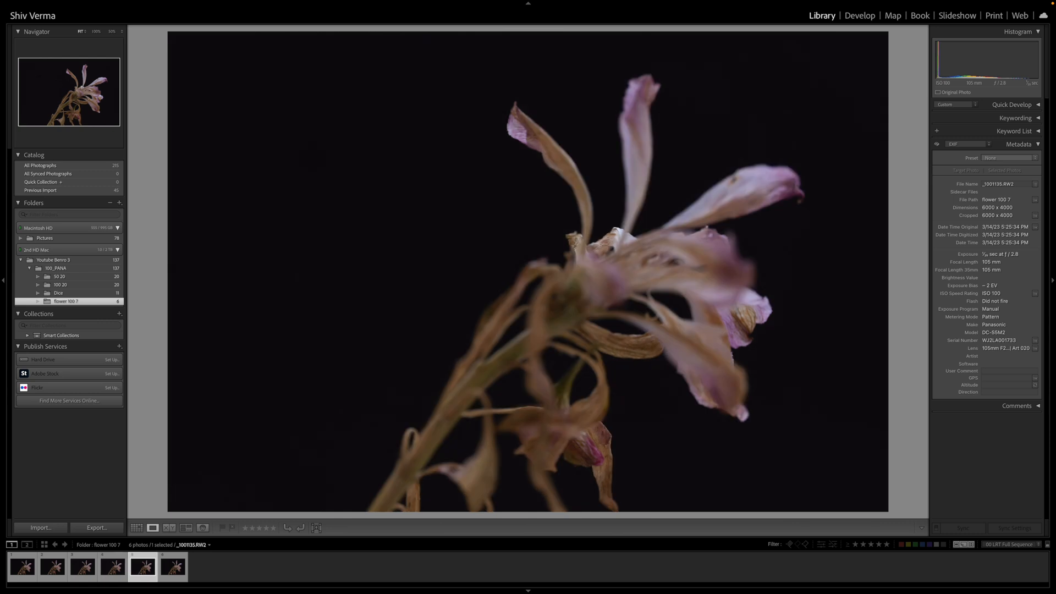
{"action": "key", "text": "Right"}
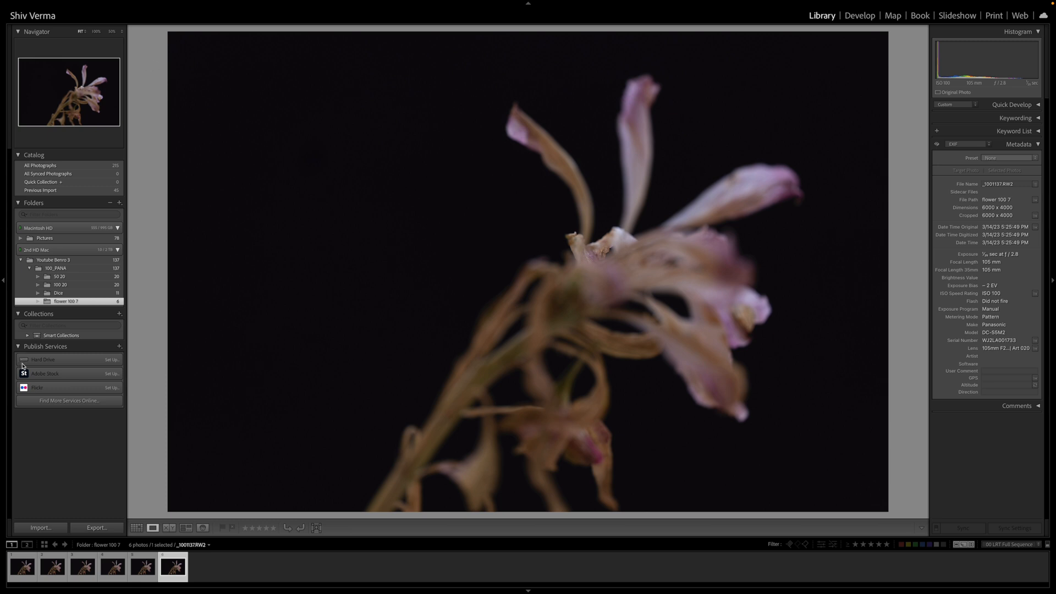
{"action": "left_click", "coordinate": [14, 566]}
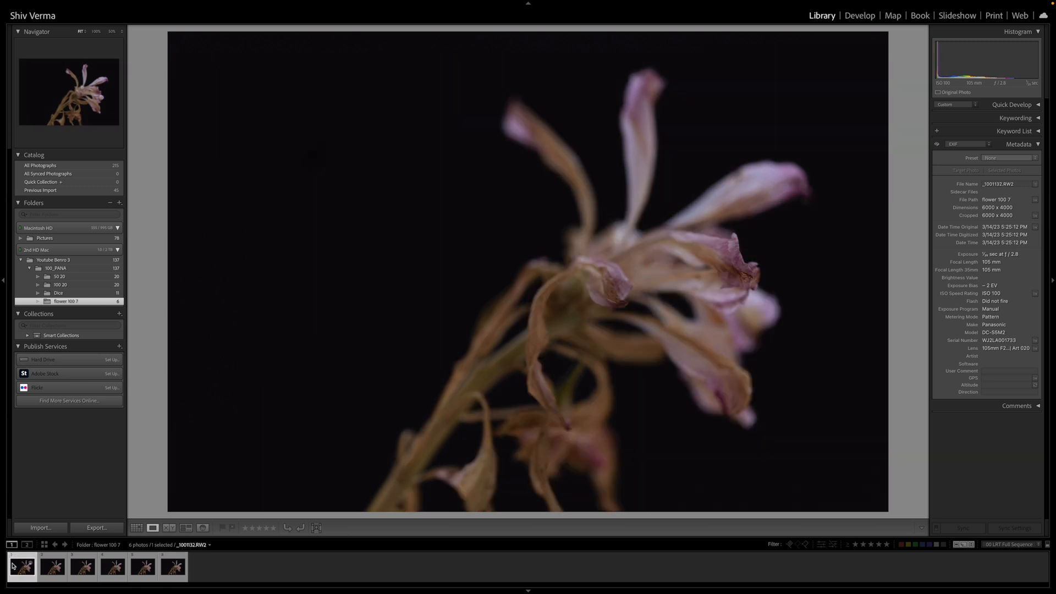
Select all six flower frames and send them to Photoshop via Edit In > Open as Layers.
{"action": "left_click", "coordinate": [173, 569], "text": "shift"}
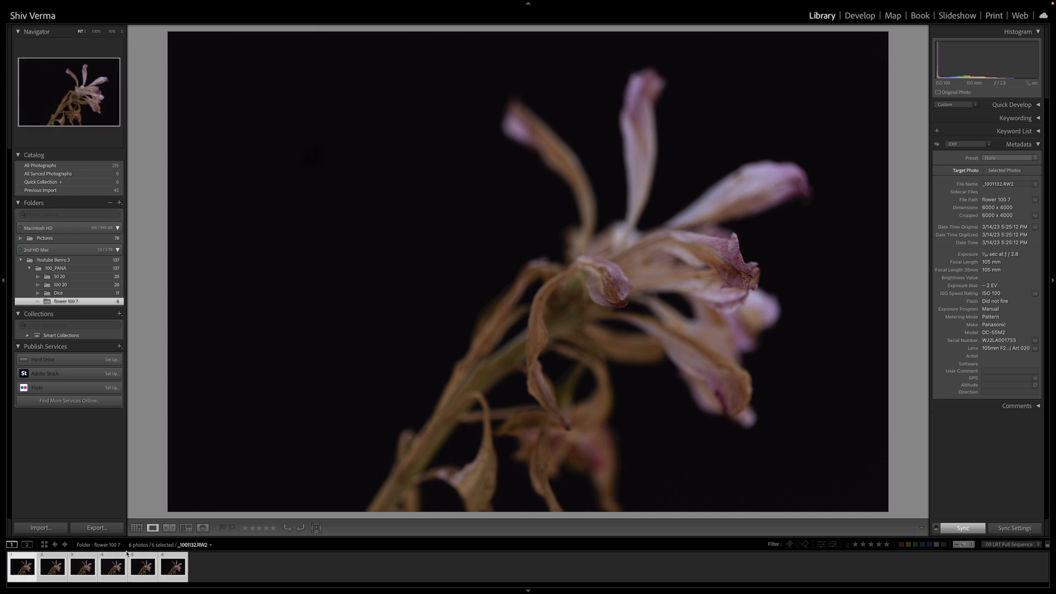
{"action": "mouse_move", "coordinate": [110, 3]}
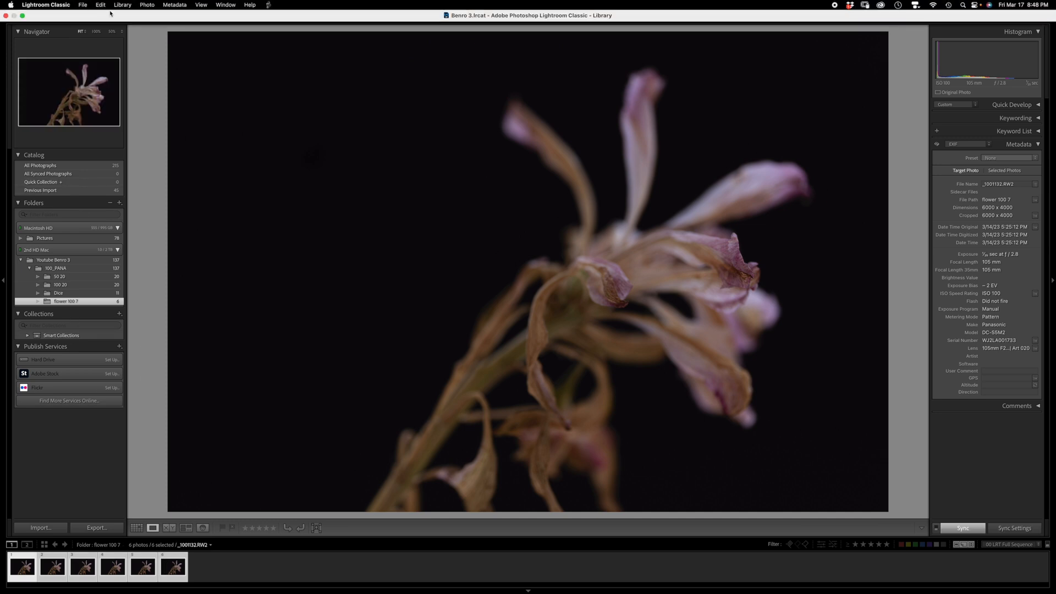
{"action": "left_click", "coordinate": [145, 4]}
{"action": "mouse_move", "coordinate": [149, 84]}
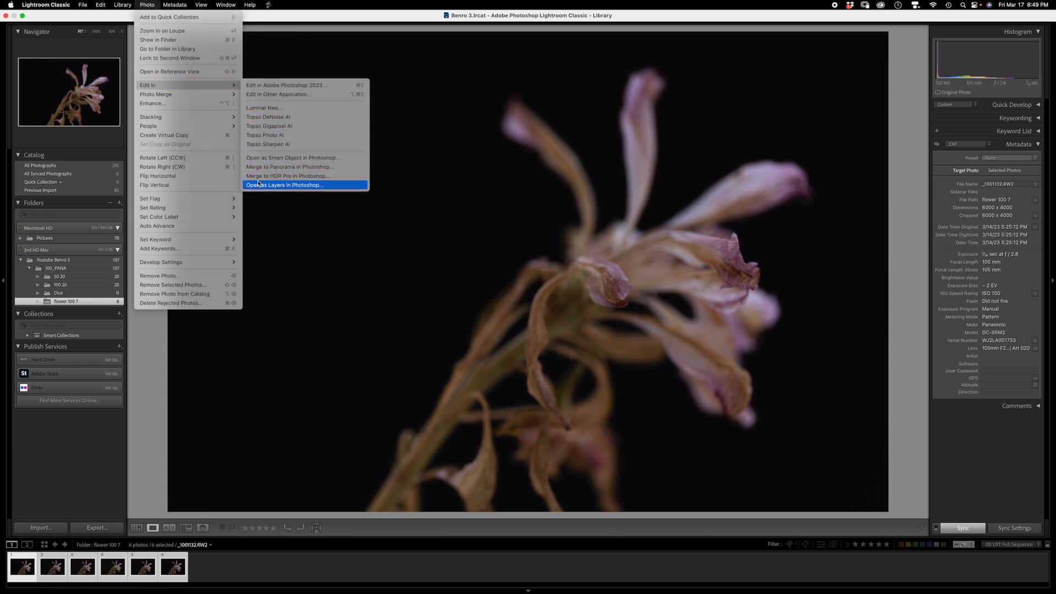
{"action": "left_click", "coordinate": [259, 185]}
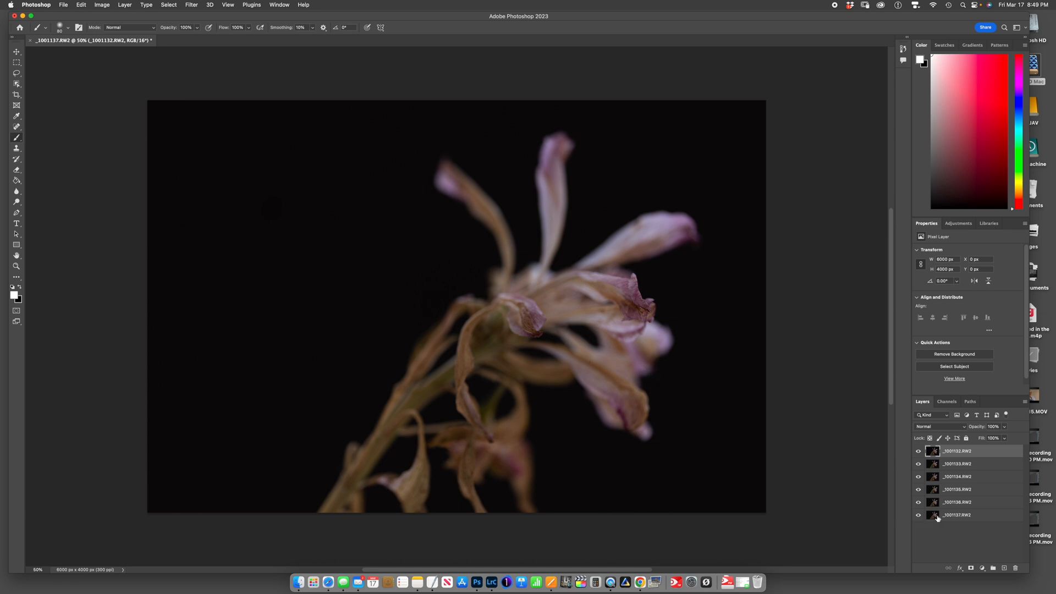
Select all six layers and run Auto-Blend Layers with Stack Images to focus-stack them.
{"action": "left_click", "coordinate": [938, 515], "text": "shift"}
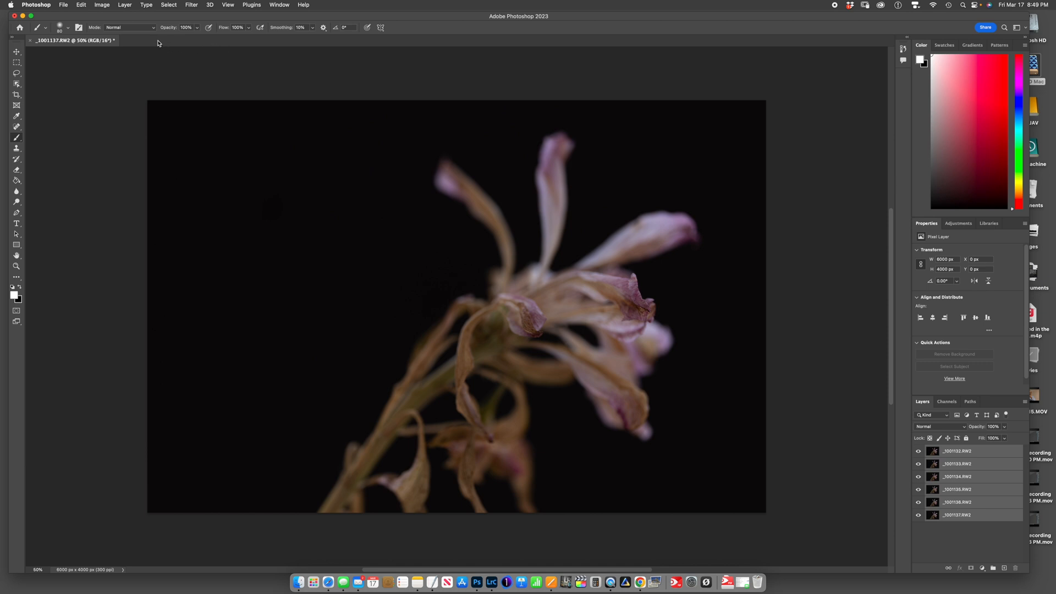
{"action": "left_click", "coordinate": [82, 5]}
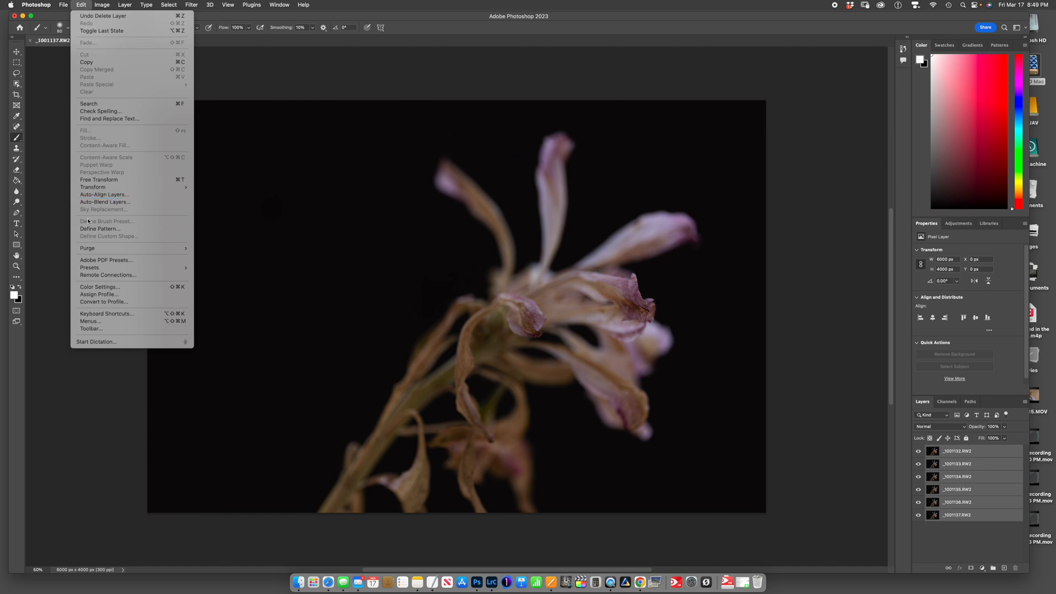
{"action": "left_click", "coordinate": [93, 201]}
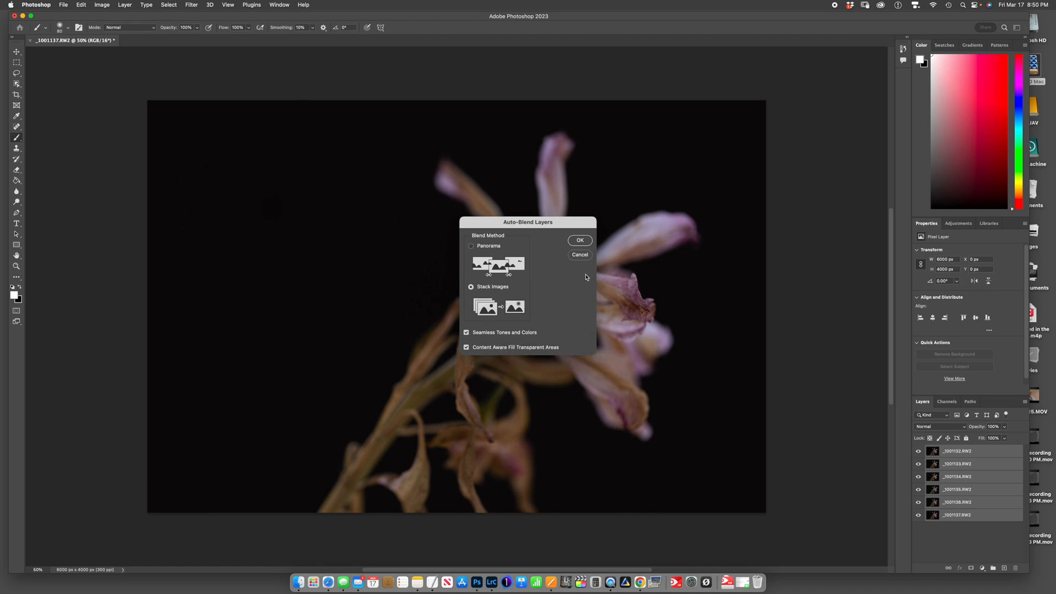
{"action": "left_click", "coordinate": [579, 240]}
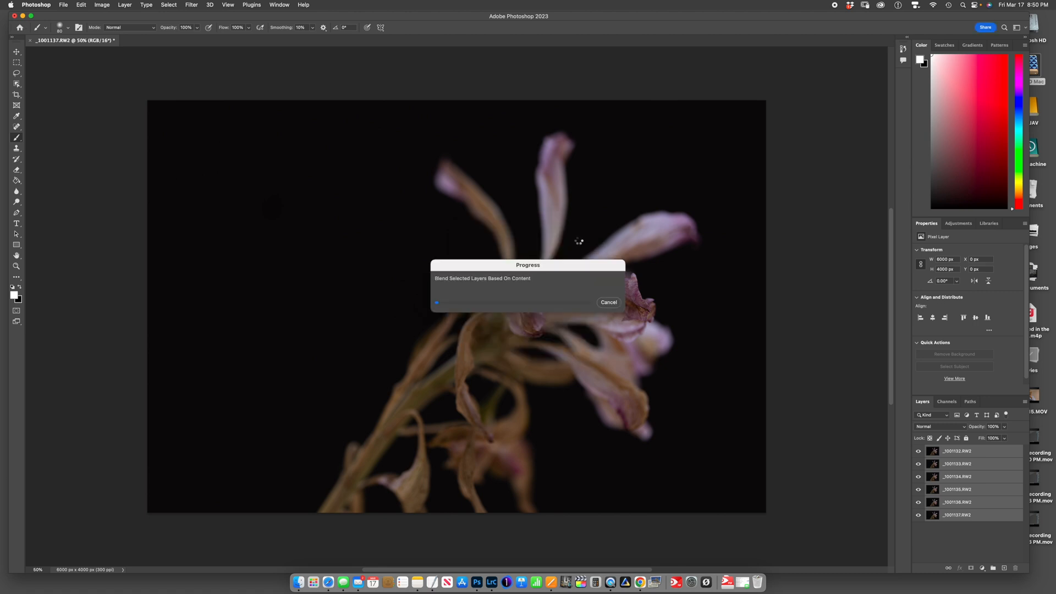